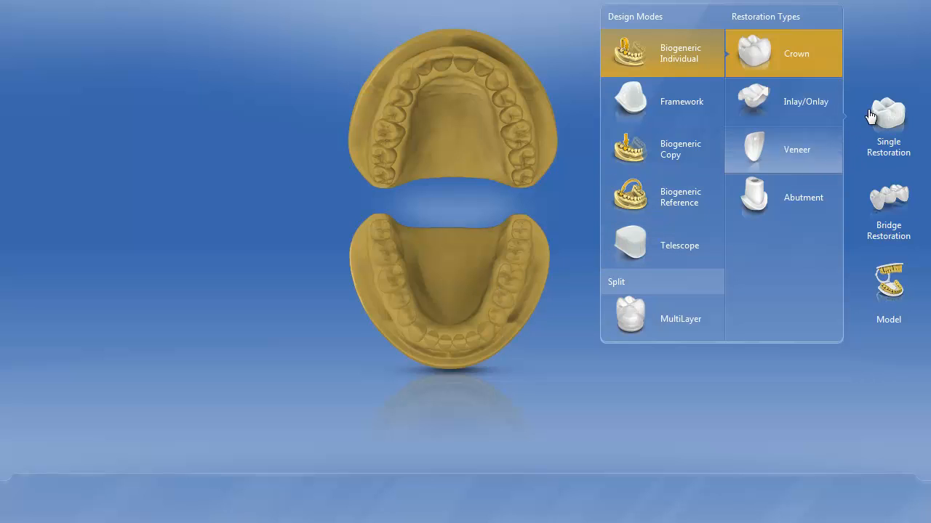
Define tooth 8 as a framework crown made of Ivoclar Vivadent IPS e.max CAD and confirm the restoration setup
{"action": "left_click", "coordinate": [629, 106]}
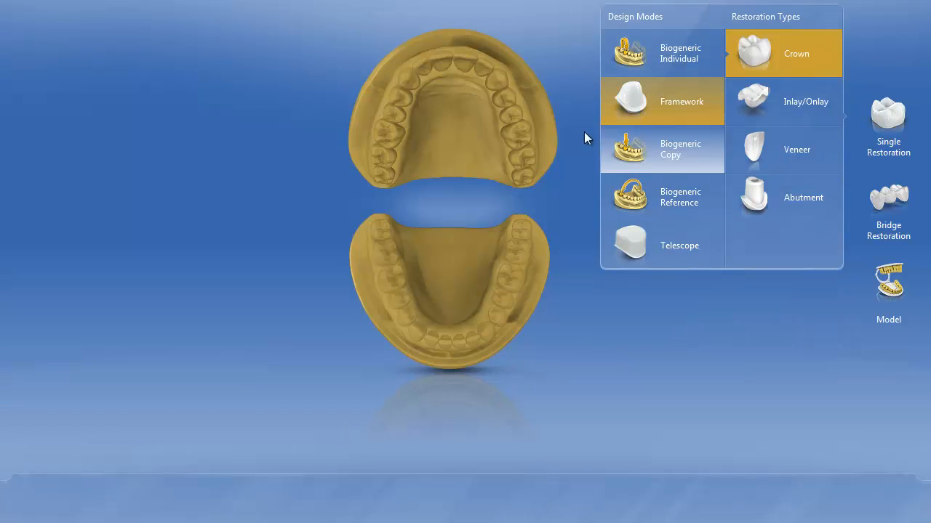
{"action": "left_click", "coordinate": [445, 63]}
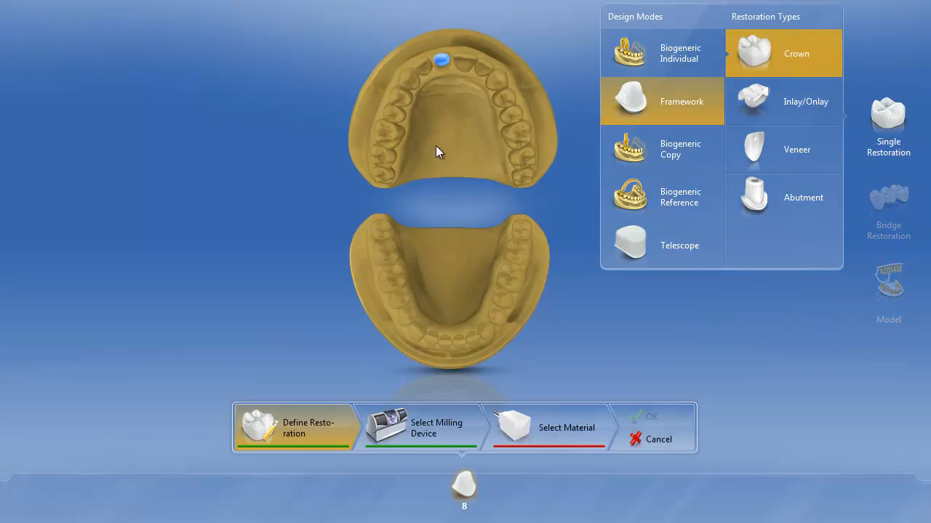
{"action": "left_click", "coordinate": [542, 429]}
{"action": "left_click", "coordinate": [413, 218]}
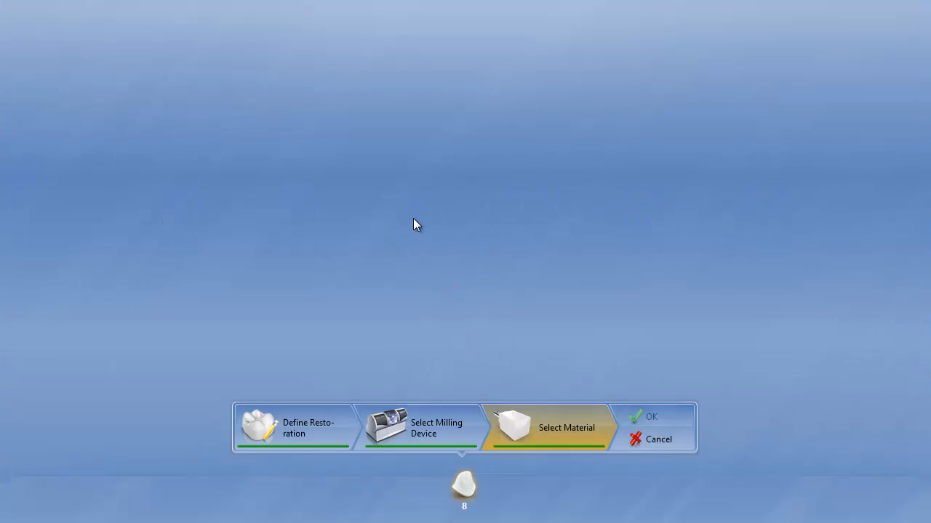
{"action": "left_click", "coordinate": [418, 294]}
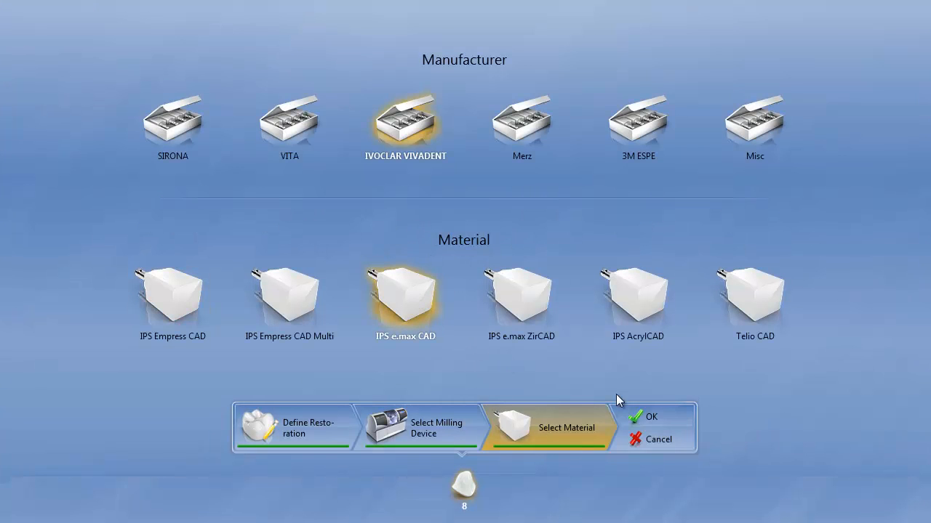
{"action": "left_click", "coordinate": [645, 417]}
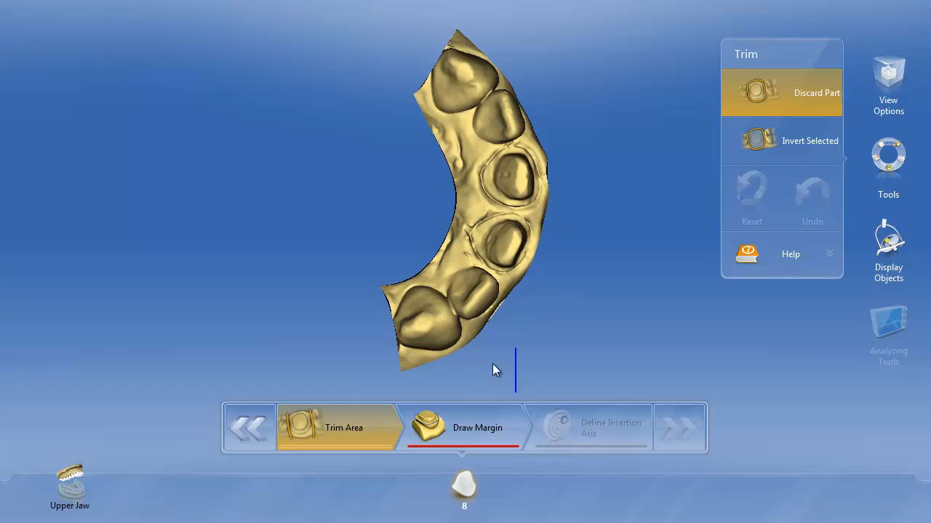
Draw a closed manual margin line around the tooth 8 preparation on the upper jaw model, without trimming the model
{"action": "mouse_move", "coordinate": [474, 365]}
{"action": "left_mouse_down"}
{"action": "mouse_move", "coordinate": [501, 376]}
{"action": "mouse_move", "coordinate": [521, 364]}
{"action": "left_mouse_up"}
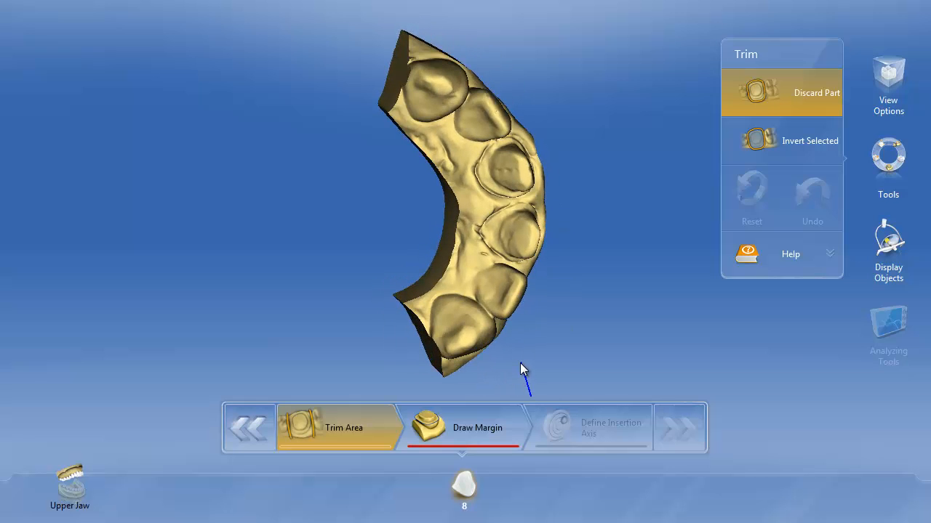
{"action": "mouse_move", "coordinate": [454, 353]}
{"action": "left_mouse_down"}
{"action": "mouse_move", "coordinate": [564, 348]}
{"action": "mouse_move", "coordinate": [545, 379]}
{"action": "left_mouse_up"}
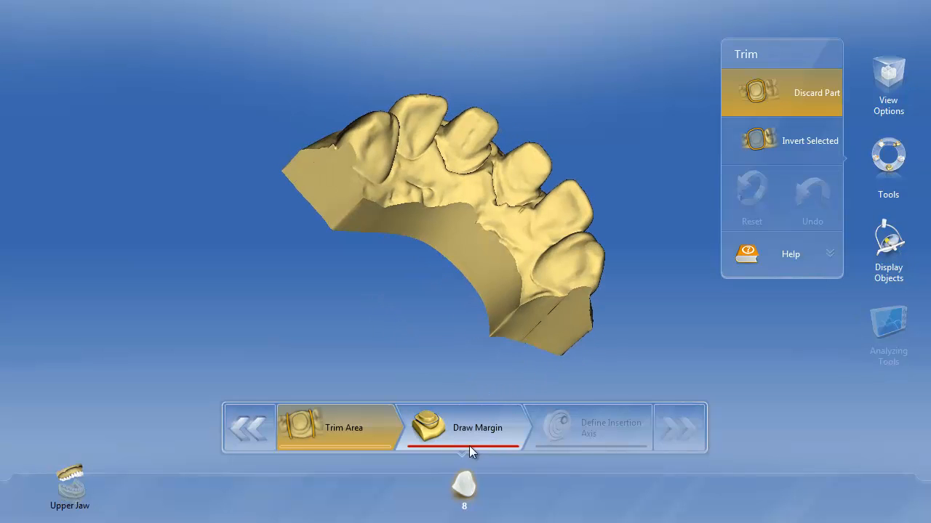
{"action": "left_click", "coordinate": [462, 445]}
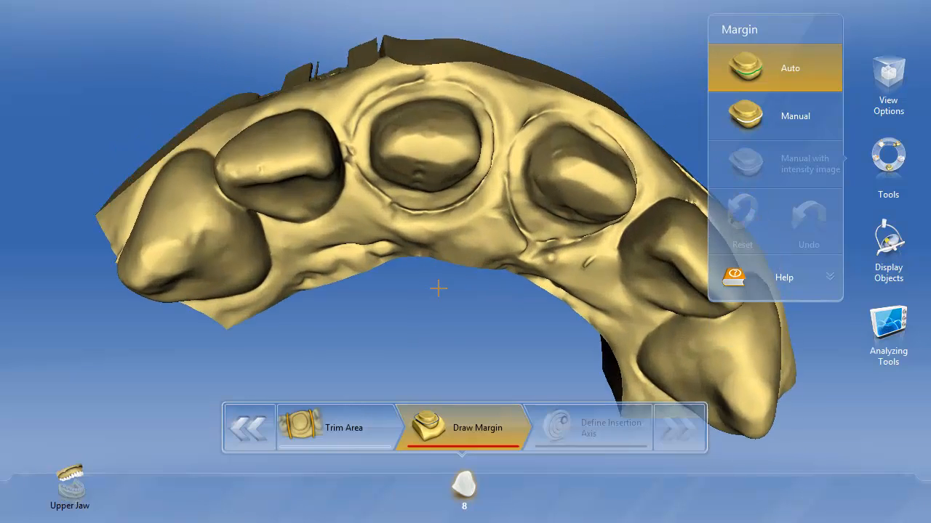
{"action": "right_click_drag", "start_coordinate": [448, 251], "coordinate": [462, 286]}
{"action": "left_click_drag", "start_coordinate": [420, 203], "coordinate": [413, 207]}
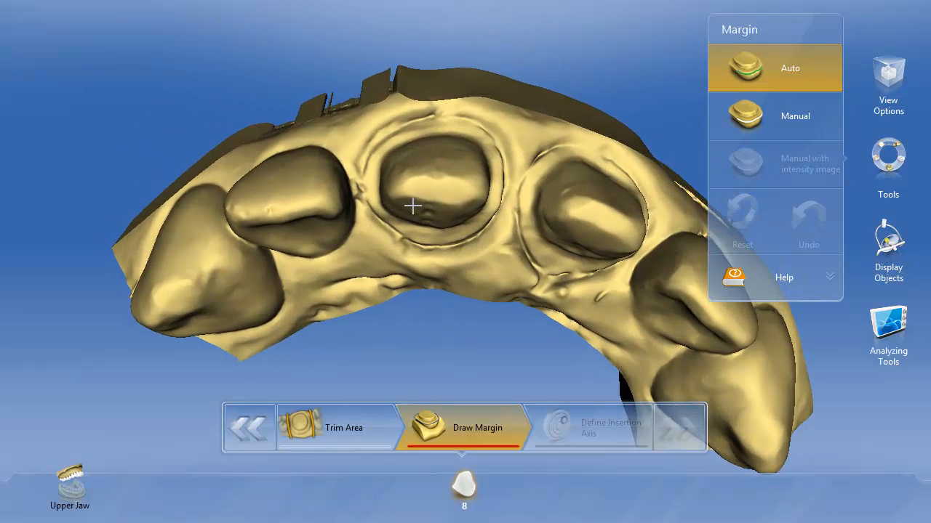
{"action": "middle_click_drag", "start_coordinate": [437, 250], "coordinate": [437, 175]}
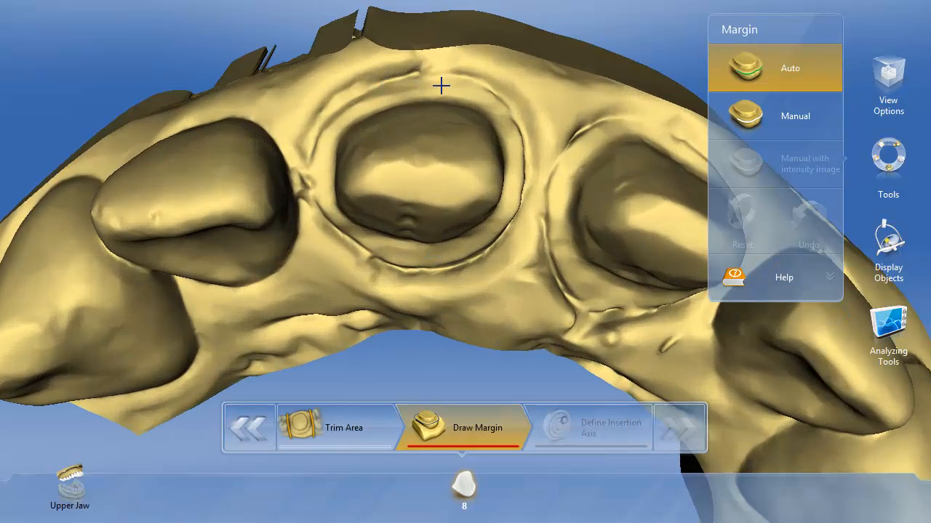
{"action": "left_click_drag", "start_coordinate": [506, 150], "coordinate": [506, 150]}
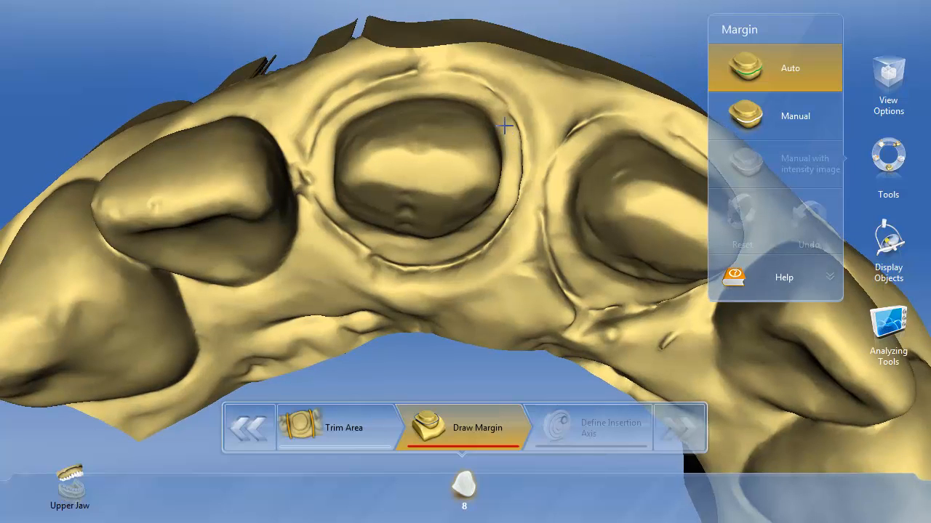
{"action": "left_click", "coordinate": [504, 126]}
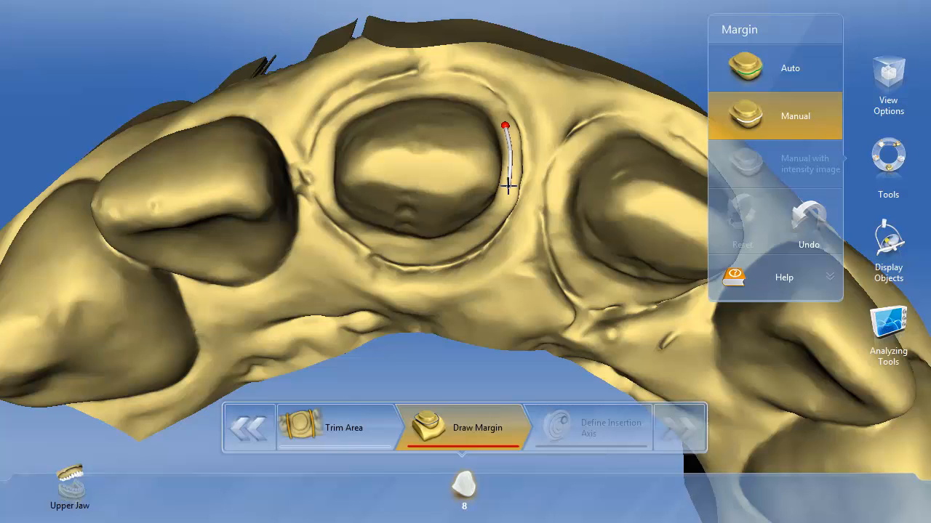
{"action": "left_click", "coordinate": [497, 216]}
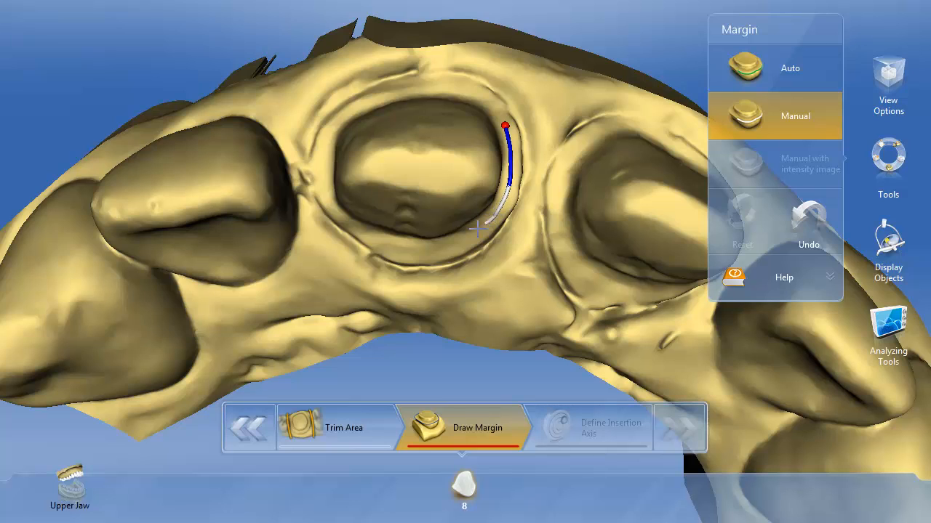
{"action": "left_click", "coordinate": [438, 248]}
{"action": "left_click", "coordinate": [397, 247]}
{"action": "left_click", "coordinate": [365, 237]}
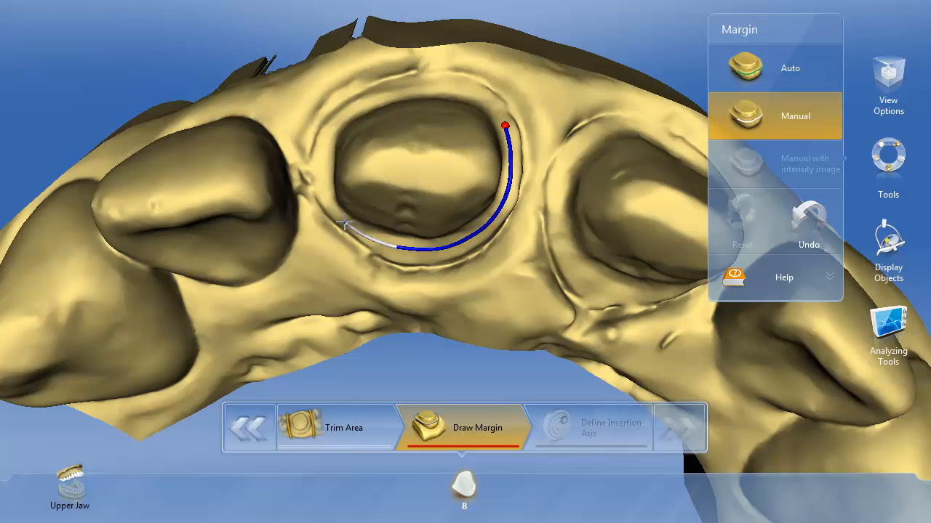
{"action": "left_click", "coordinate": [345, 223]}
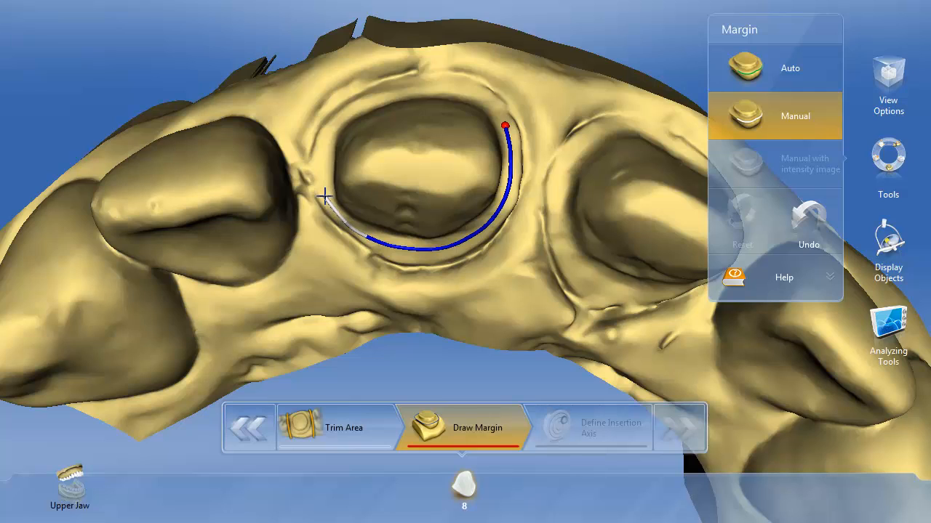
{"action": "left_click", "coordinate": [321, 151]}
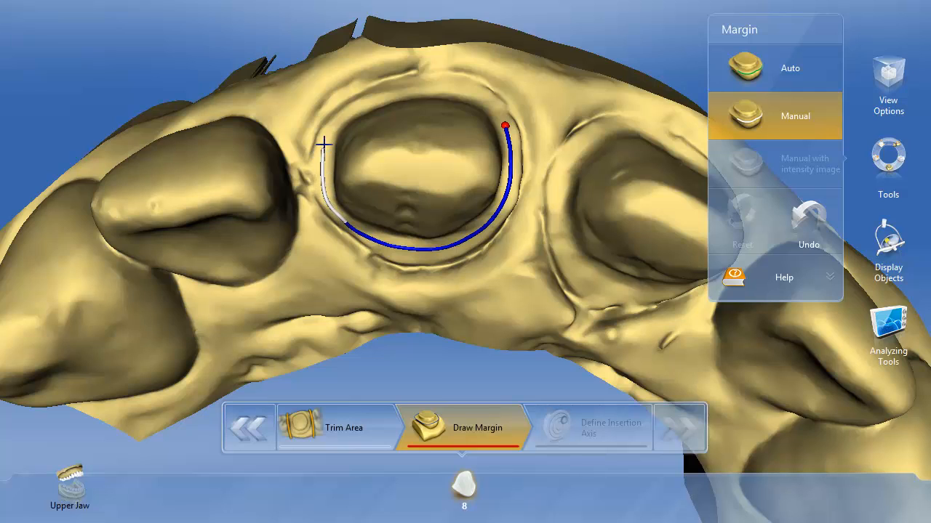
{"action": "left_click", "coordinate": [364, 102]}
{"action": "left_click", "coordinate": [404, 90]}
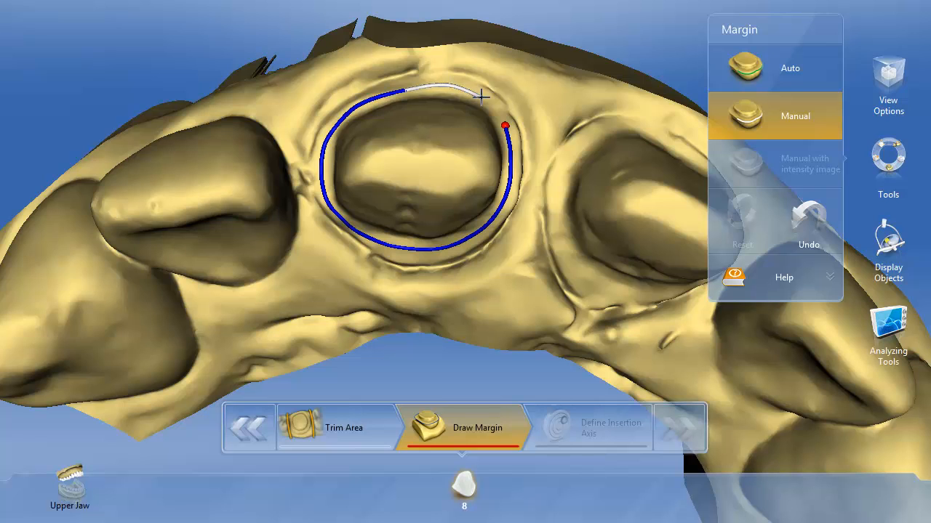
{"action": "left_click", "coordinate": [448, 85]}
{"action": "left_click", "coordinate": [505, 126]}
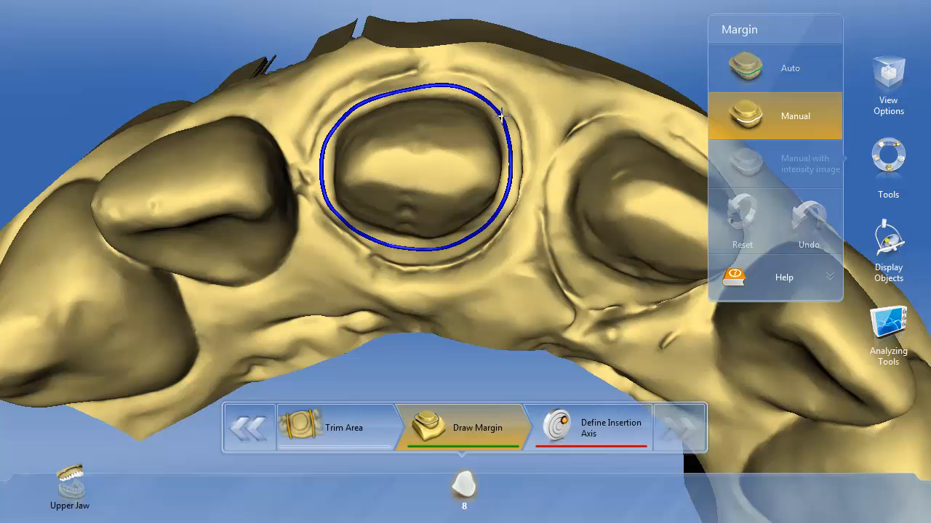
Accept the proposed insertion axis for tooth 8 and proceed to the restoration parameters
{"action": "left_click", "coordinate": [579, 425]}
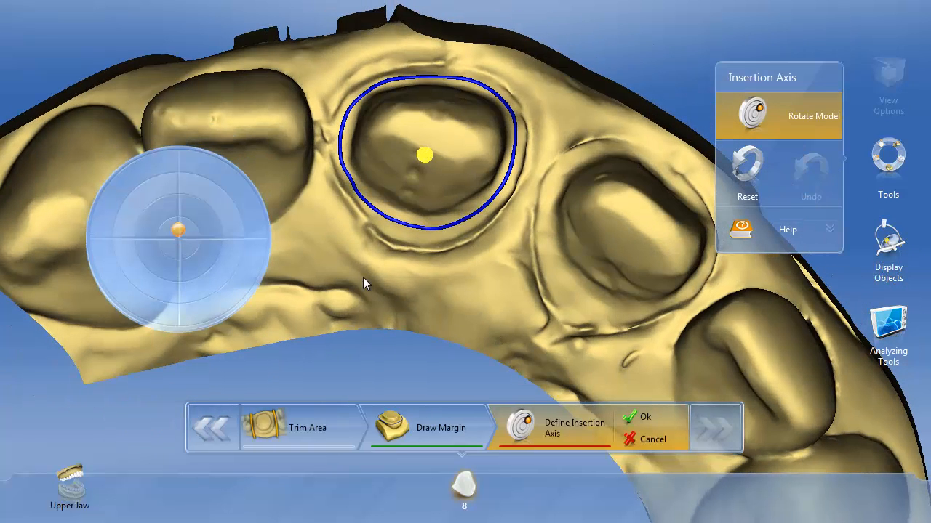
{"action": "left_click", "coordinate": [631, 420]}
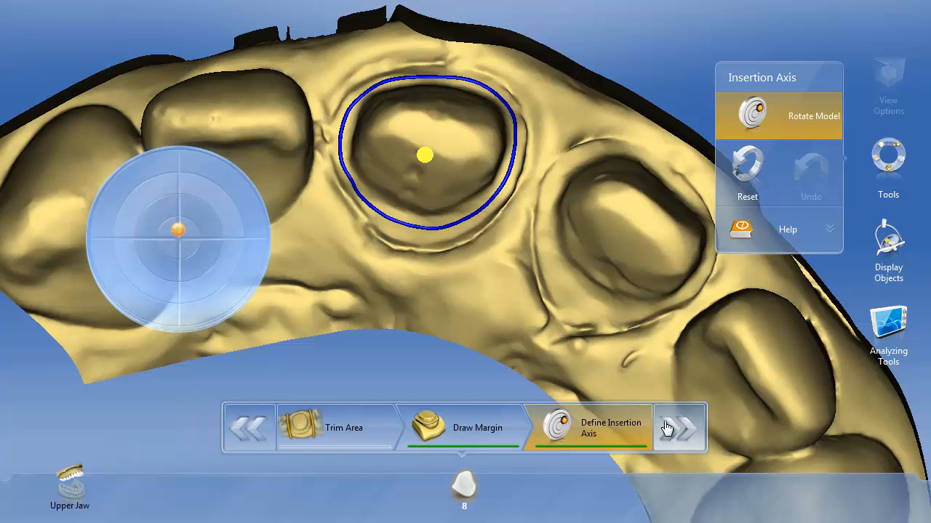
{"action": "left_click", "coordinate": [667, 429]}
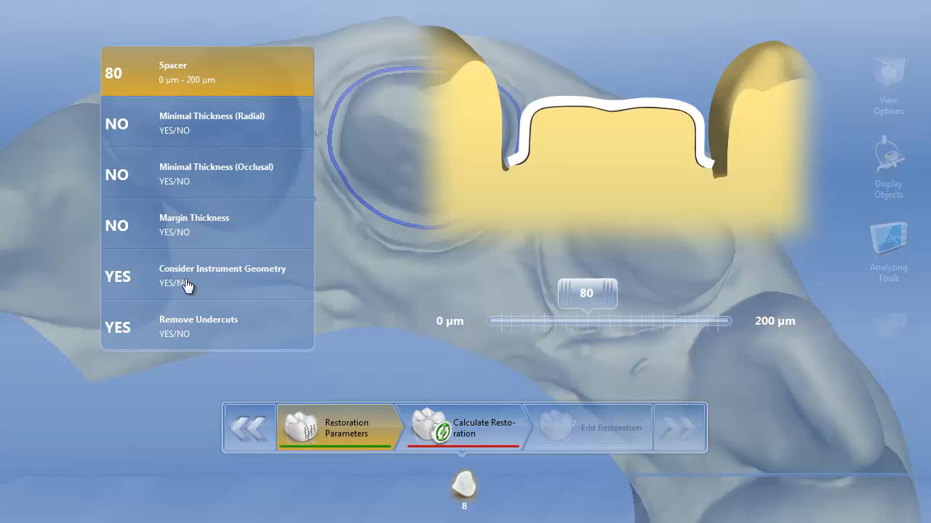
Override the manufacturer's recommended radial and occlusal minimal thicknesses, setting both to 500 µm
{"action": "left_click", "coordinate": [187, 143]}
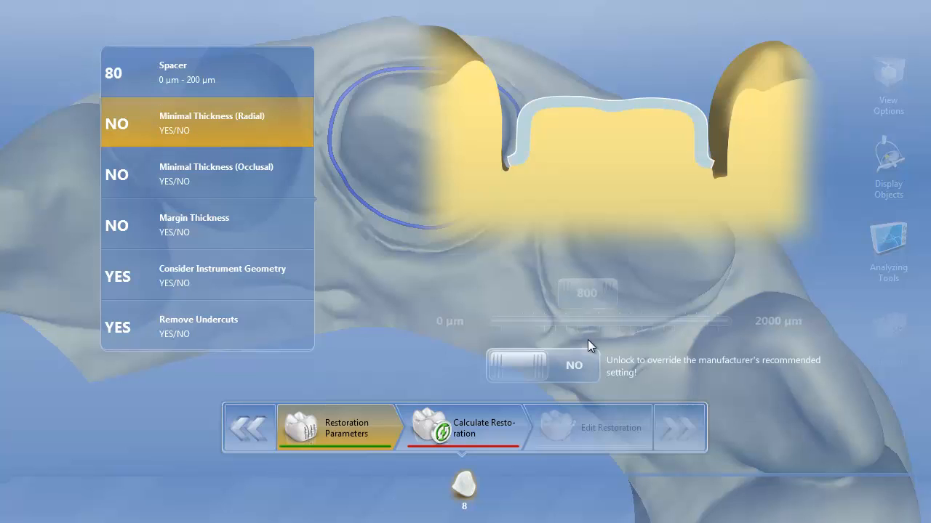
{"action": "left_click", "coordinate": [576, 360]}
{"action": "left_click_drag", "start_coordinate": [575, 299], "coordinate": [527, 294]}
{"action": "left_click", "coordinate": [254, 186]}
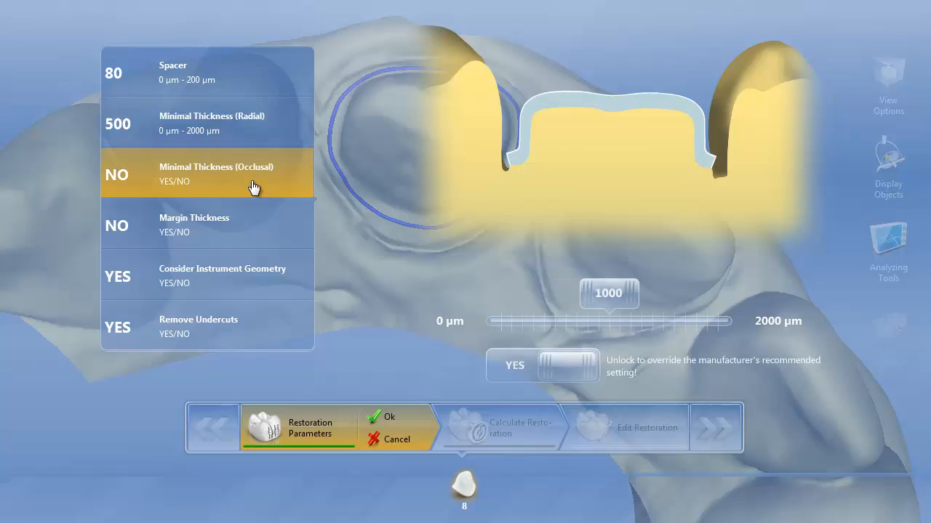
{"action": "left_click", "coordinate": [582, 365]}
{"action": "left_click_drag", "start_coordinate": [597, 313], "coordinate": [544, 305]}
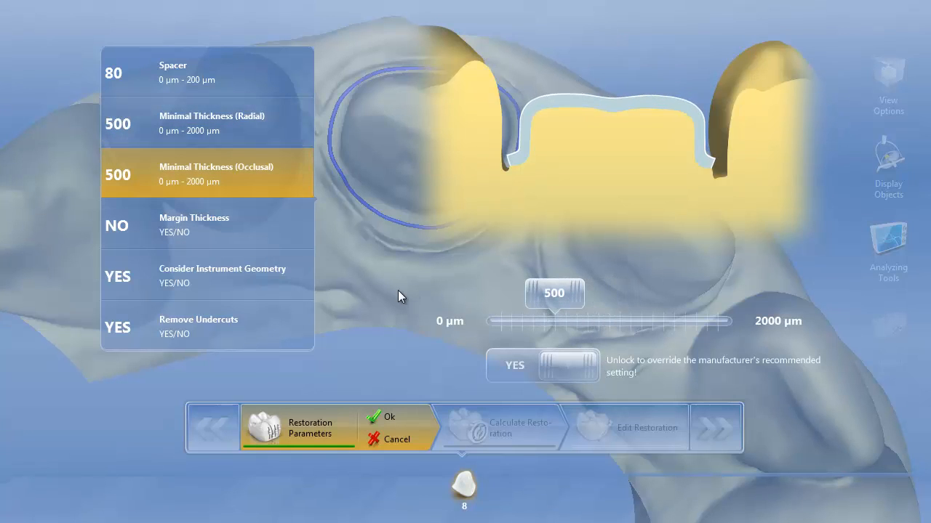
Override the recommended margin thickness with 80 µm, then accept the parameters and calculate the framework
{"action": "left_click", "coordinate": [214, 230]}
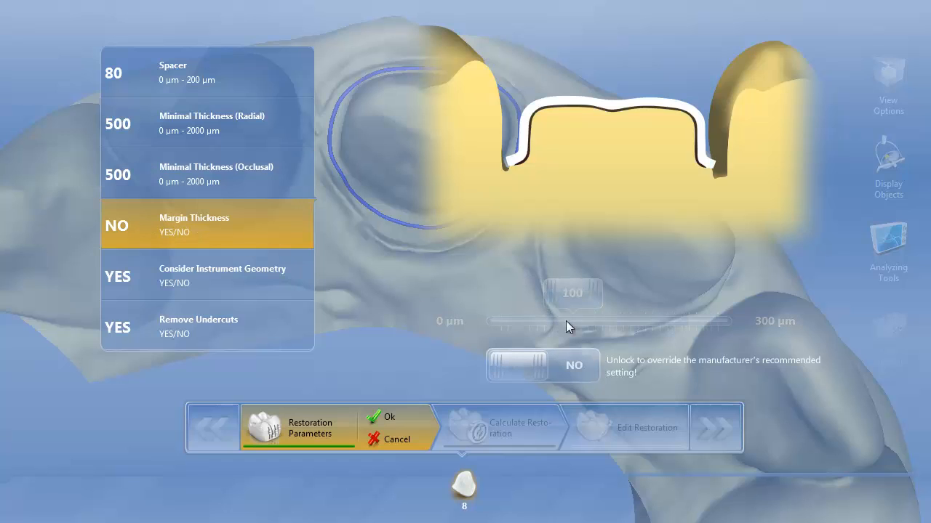
{"action": "left_click", "coordinate": [581, 357]}
{"action": "left_click_drag", "start_coordinate": [564, 302], "coordinate": [554, 304]}
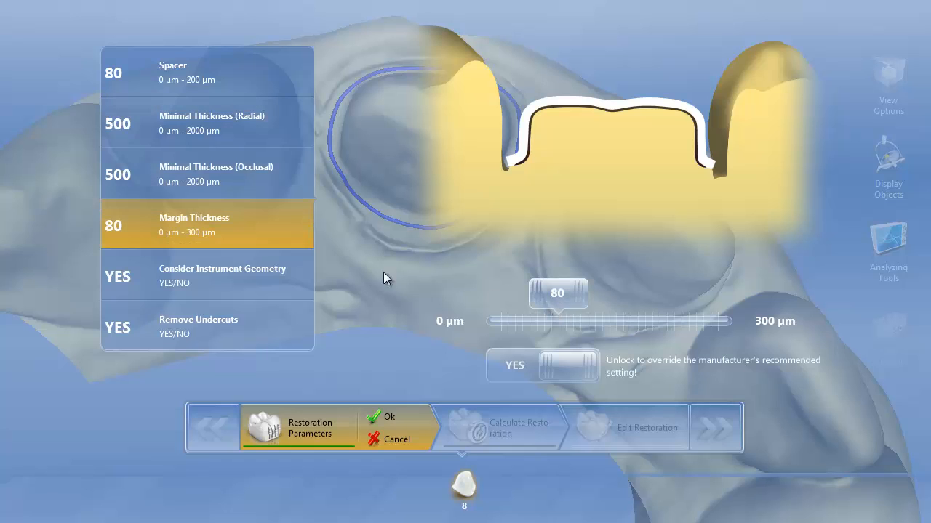
{"action": "left_click", "coordinate": [396, 417]}
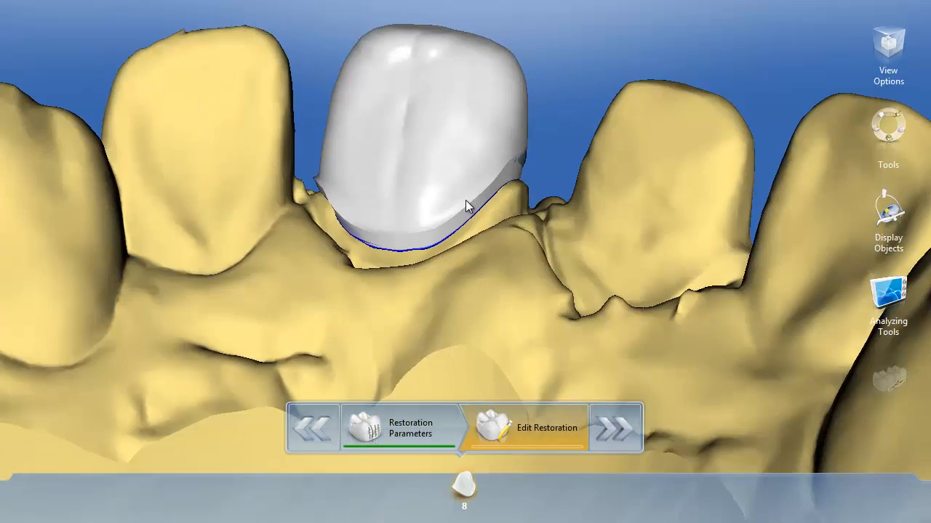
Examine the shape and margin fit of the calculated tooth 8 framework from the incisal, lingual and oblique sides
{"action": "left_click_drag", "start_coordinate": [466, 200], "coordinate": [551, 307]}
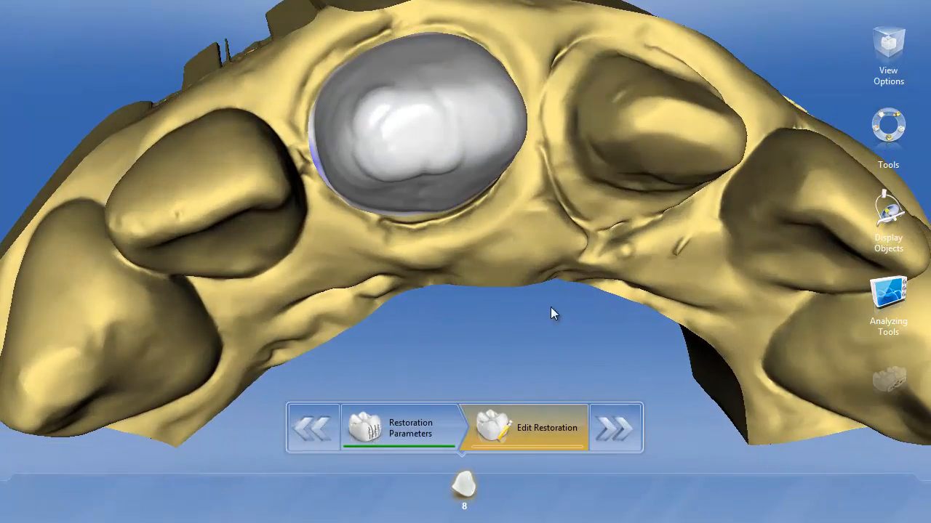
{"action": "left_click_drag", "start_coordinate": [469, 254], "coordinate": [485, 213]}
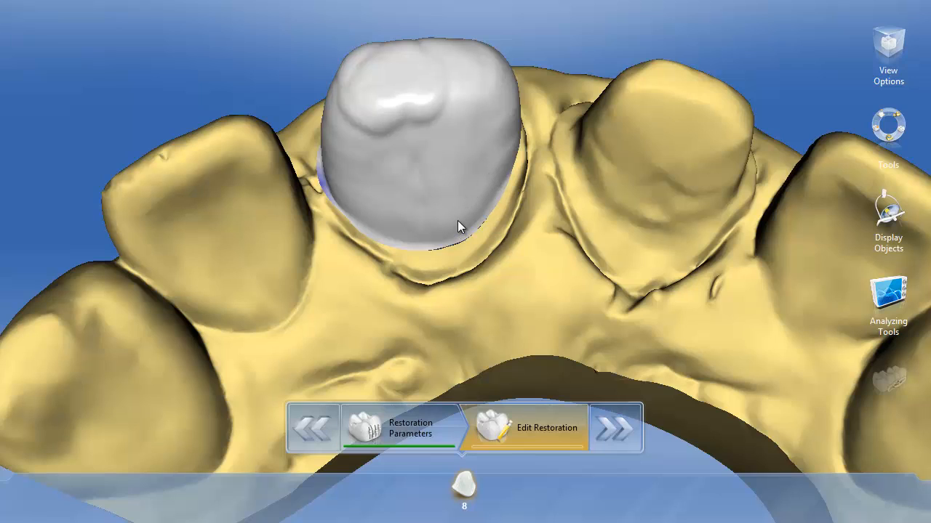
{"action": "left_click_drag", "start_coordinate": [482, 226], "coordinate": [454, 151]}
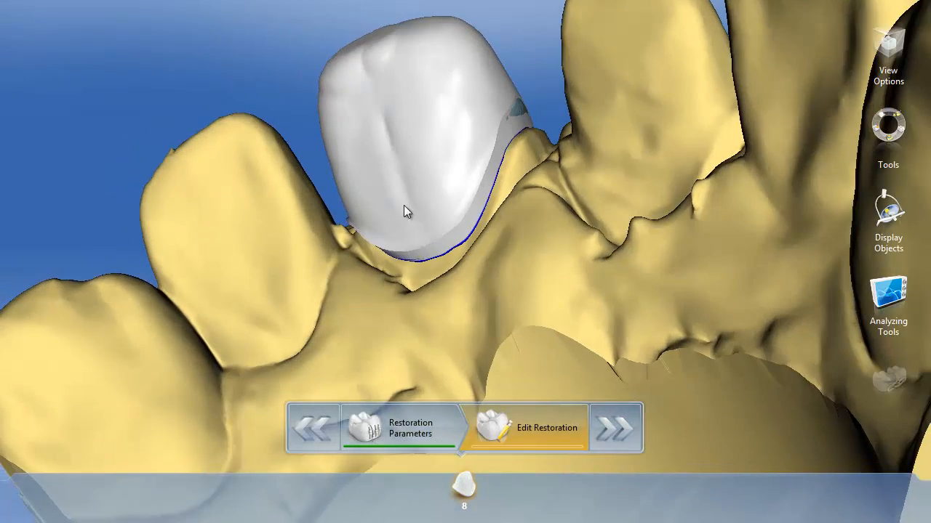
{"action": "left_click_drag", "start_coordinate": [403, 205], "coordinate": [522, 213]}
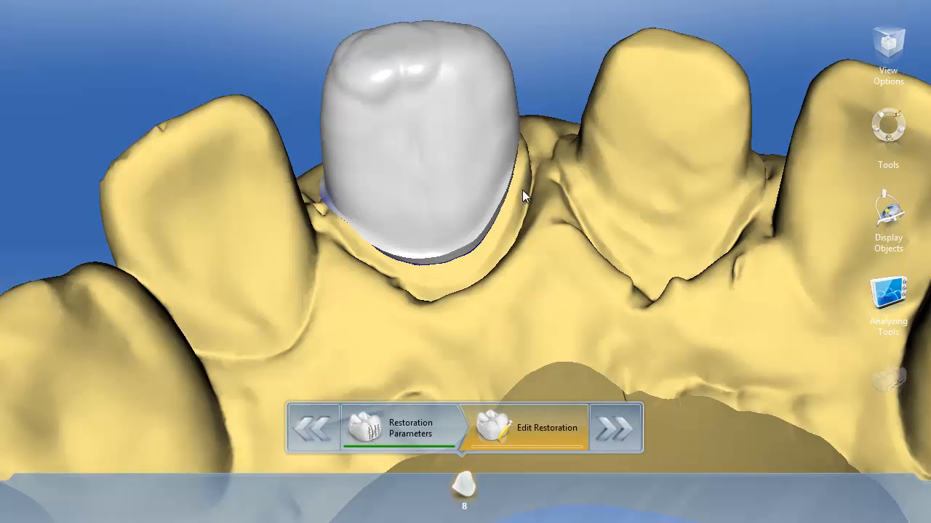
{"action": "left_click_drag", "start_coordinate": [501, 142], "coordinate": [513, 248]}
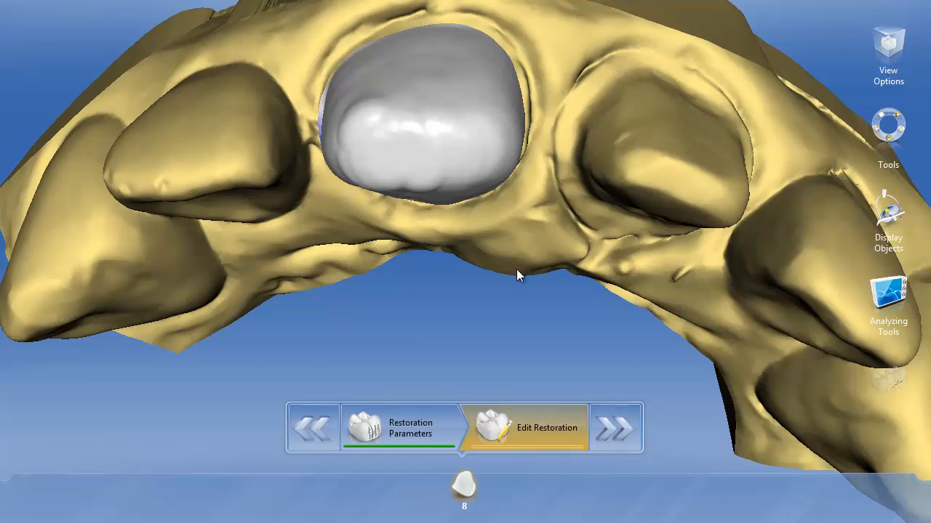
{"action": "left_click_drag", "start_coordinate": [517, 270], "coordinate": [496, 220]}
{"action": "scroll", "coordinate": [496, 222], "scroll_direction": "down", "scroll_amount": 4}
{"action": "left_click_drag", "start_coordinate": [483, 251], "coordinate": [503, 247]}
{"action": "left_click_drag", "start_coordinate": [502, 209], "coordinate": [508, 224]}
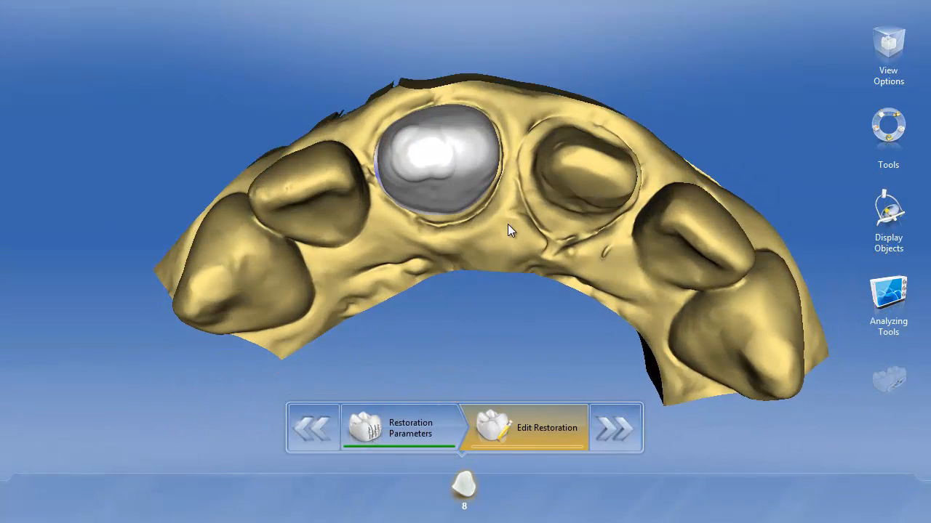
Return to the margin drawing stage and reset the margin line of tooth 8
{"action": "left_click", "coordinate": [329, 441]}
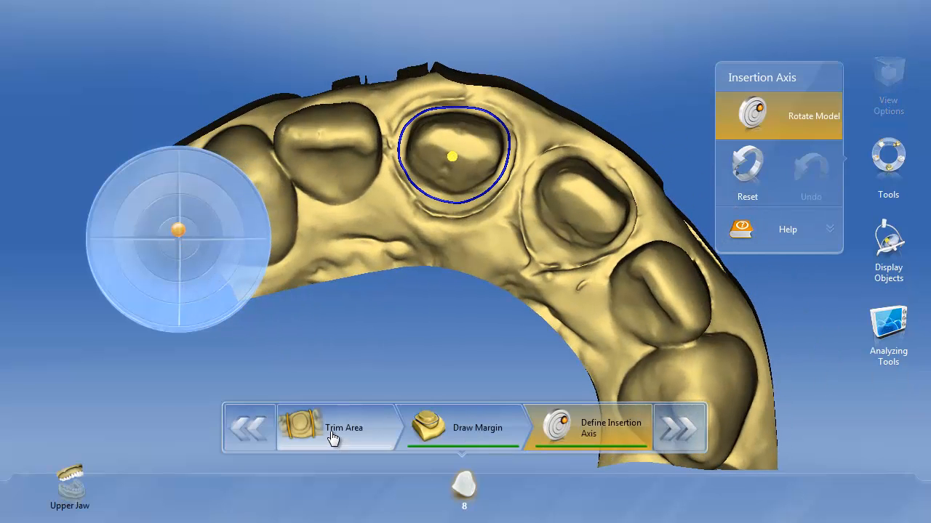
{"action": "left_click", "coordinate": [456, 439]}
{"action": "left_click", "coordinate": [741, 212]}
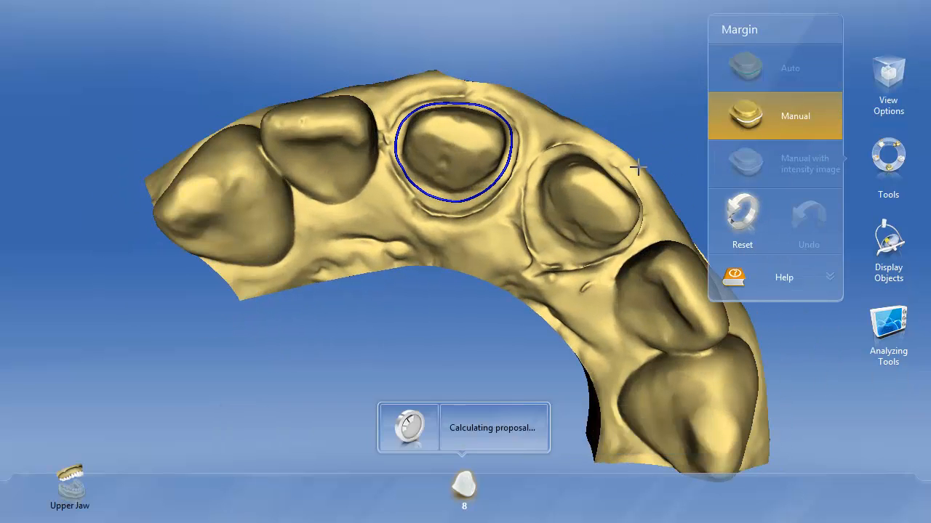
Trace a new margin around tooth 8 along the outer edge of the preparation shoulder with automatic detection, and manually redraw its facial section closer to the preparation
{"action": "left_click", "coordinate": [514, 141]}
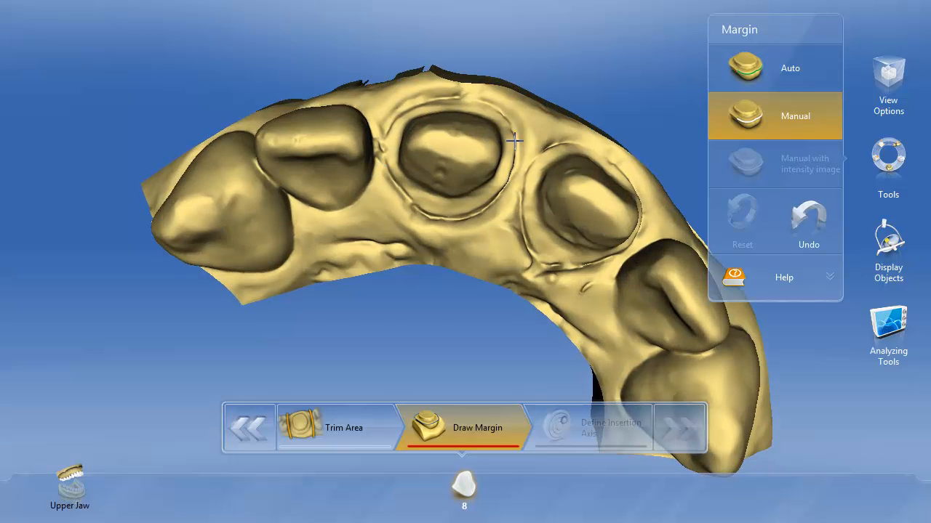
{"action": "key", "text": "space"}
{"action": "left_click", "coordinate": [501, 186]}
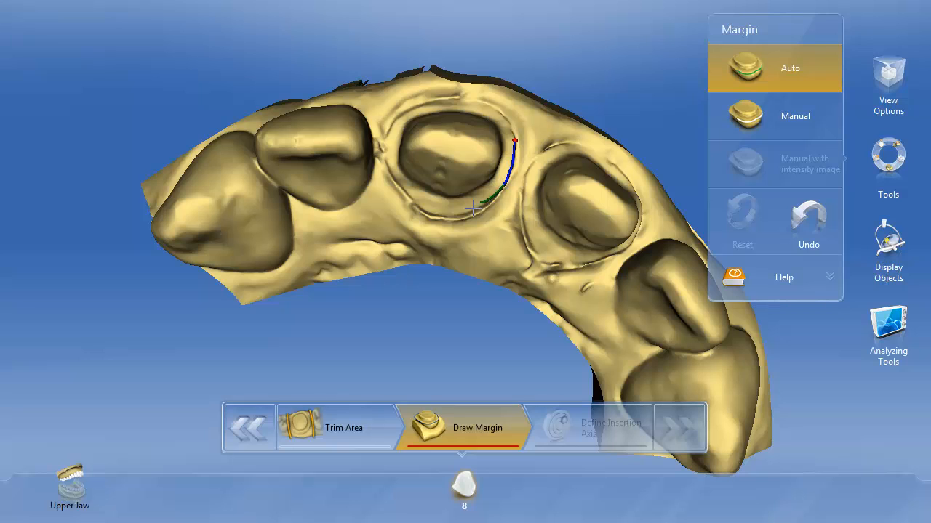
{"action": "left_click", "coordinate": [458, 217]}
{"action": "left_click", "coordinate": [412, 200]}
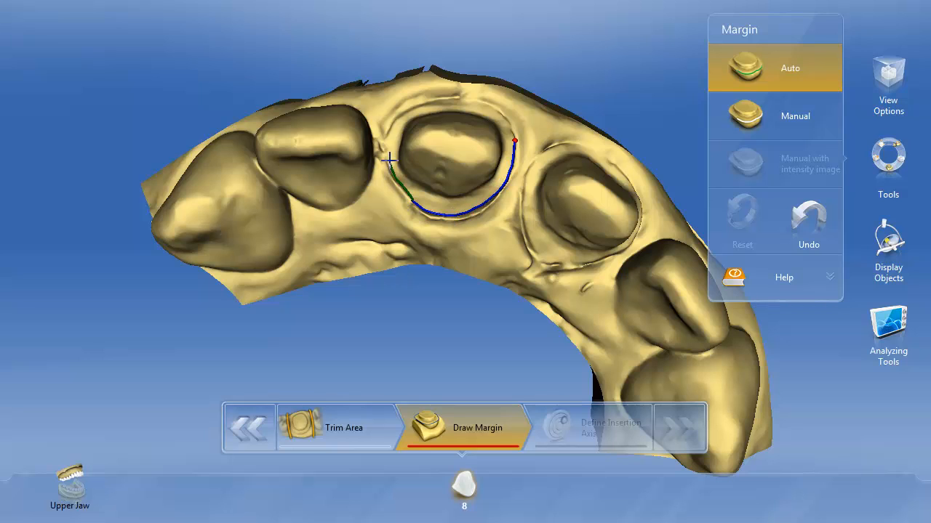
{"action": "left_click", "coordinate": [385, 133]}
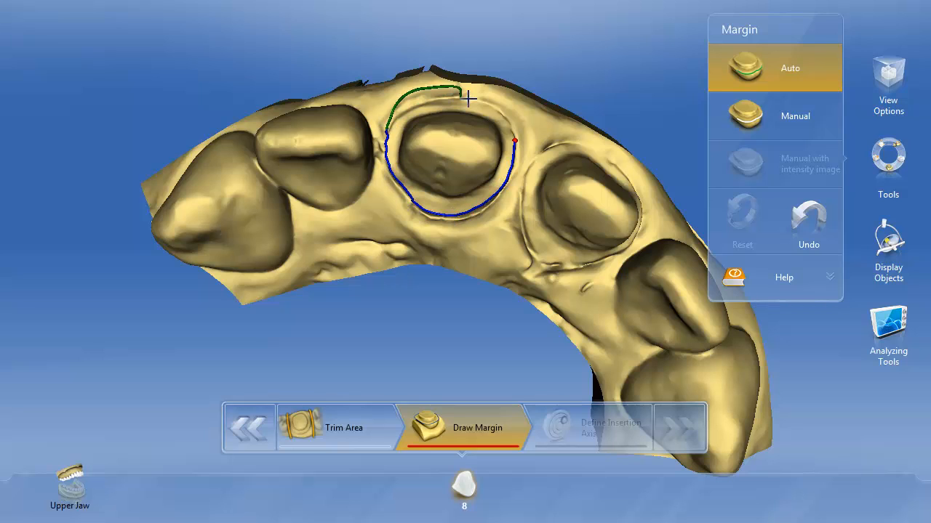
{"action": "left_click", "coordinate": [514, 138]}
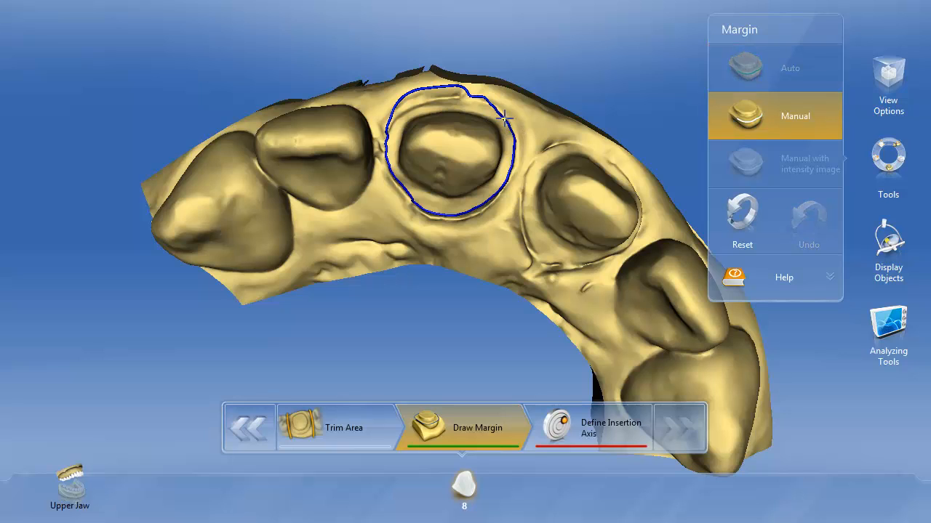
{"action": "mouse_move", "coordinate": [487, 103]}
{"action": "left_mouse_down"}
{"action": "mouse_move", "coordinate": [411, 109]}
{"action": "mouse_move", "coordinate": [385, 149]}
{"action": "left_mouse_up"}
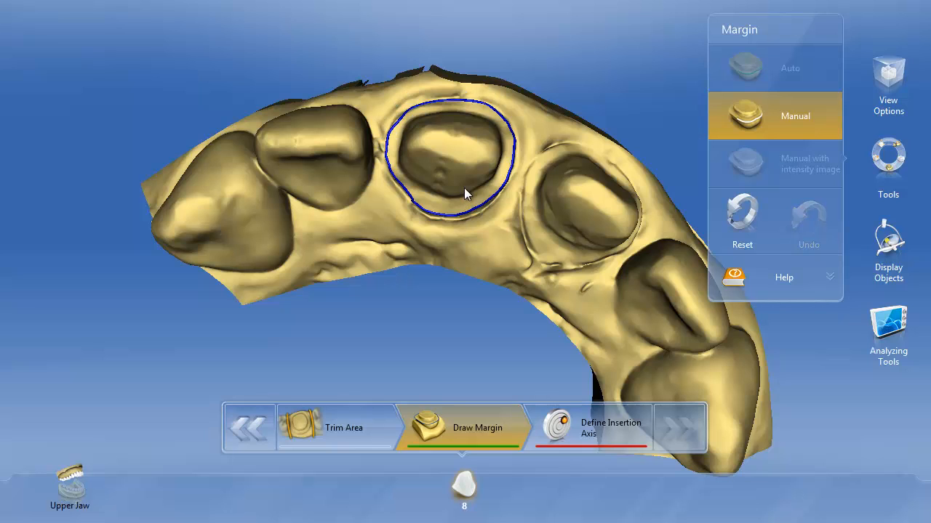
Accept the proposed insertion axis and the existing restoration parameters for tooth 8, and recalculate the framework
{"action": "left_click", "coordinate": [588, 425]}
{"action": "left_click", "coordinate": [635, 419]}
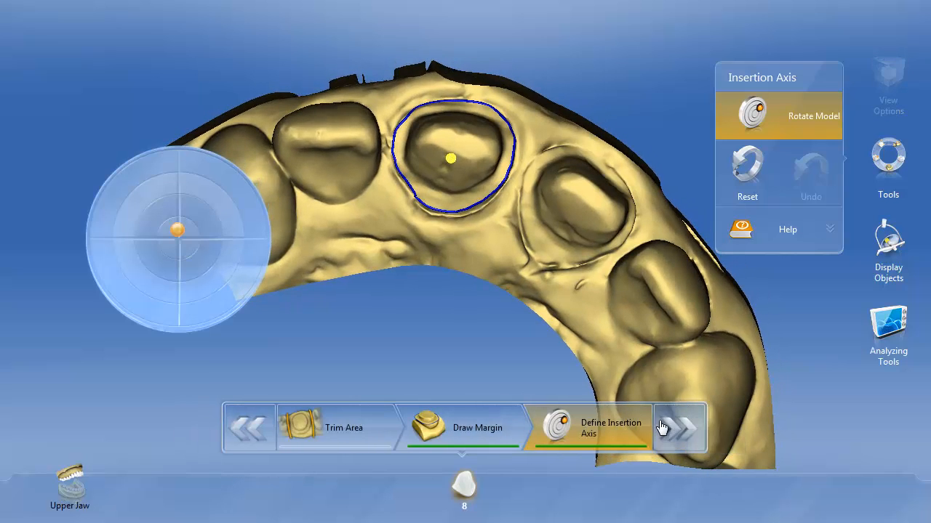
{"action": "left_click", "coordinate": [669, 428]}
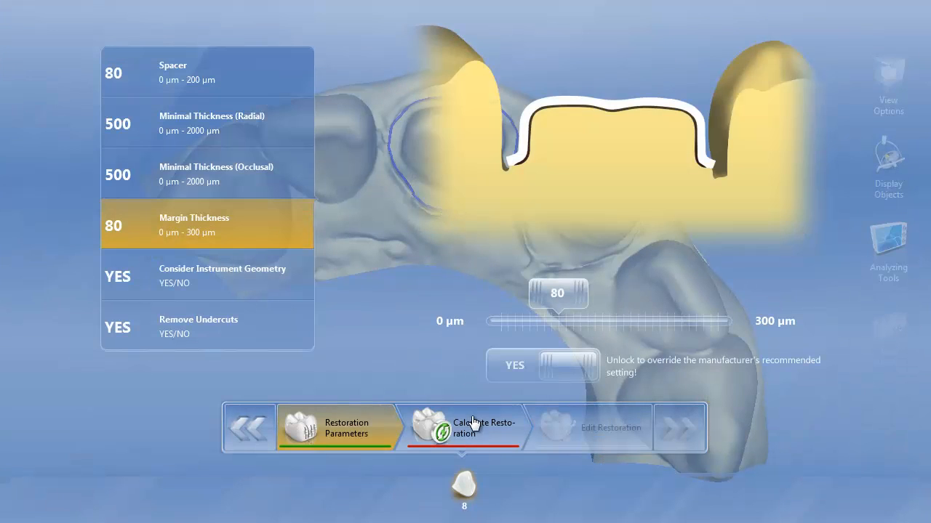
{"action": "left_click", "coordinate": [455, 406]}
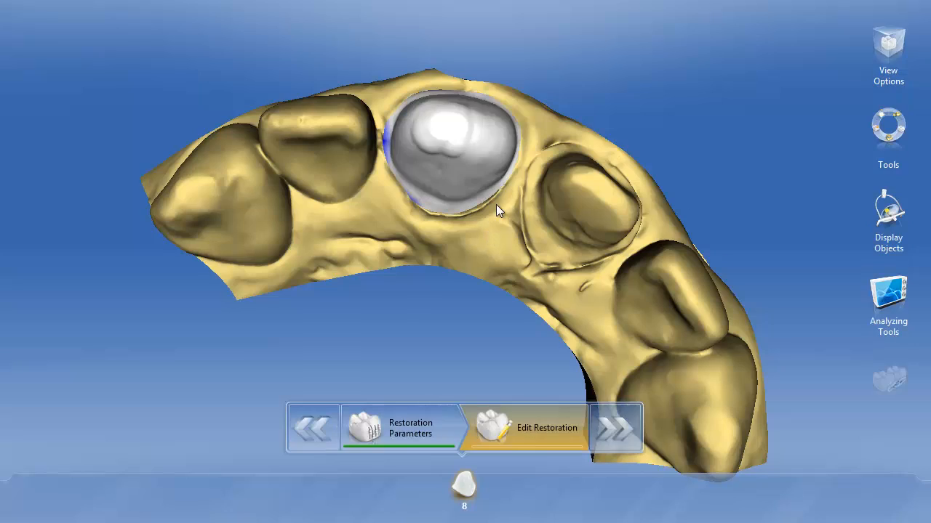
Examine the recalculated framework's margin fit and contour on tooth 8 from the facial side, close up, and from the incisal direction
{"action": "mouse_move", "coordinate": [496, 205]}
{"action": "middle_mouse_down"}
{"action": "mouse_move", "coordinate": [396, 242]}
{"action": "mouse_move", "coordinate": [421, 325]}
{"action": "mouse_move", "coordinate": [602, 176]}
{"action": "mouse_move", "coordinate": [524, 328]}
{"action": "mouse_move", "coordinate": [501, 210]}
{"action": "middle_mouse_up"}
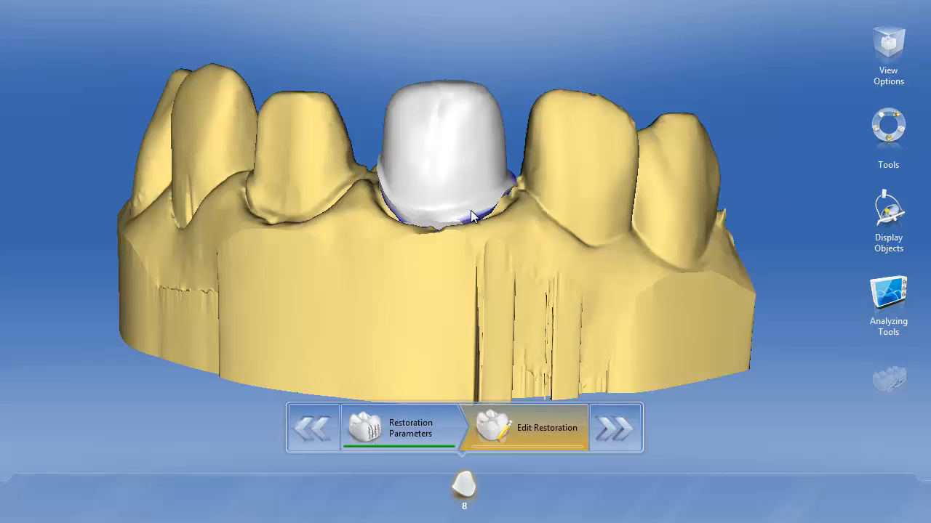
{"action": "right_click_drag", "start_coordinate": [496, 250], "coordinate": [529, 246]}
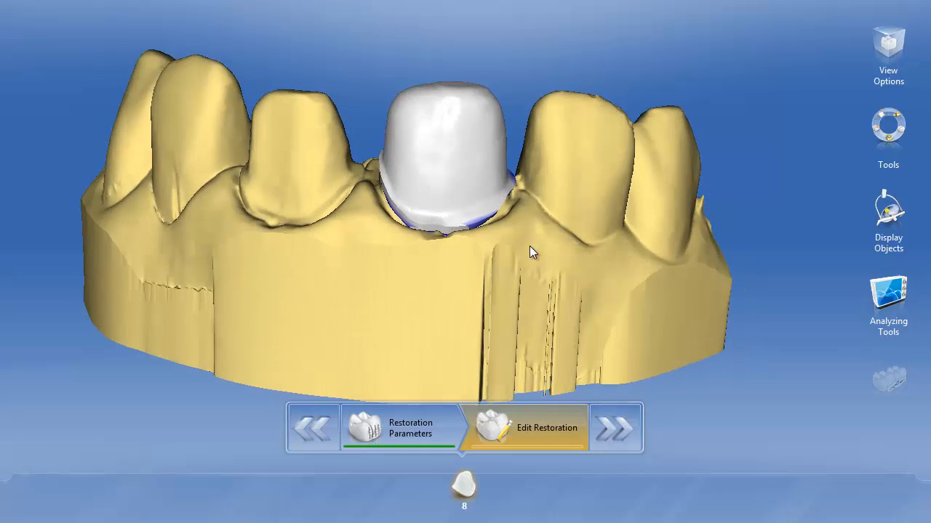
{"action": "scroll", "coordinate": [489, 244], "scroll_direction": "up", "scroll_amount": 5}
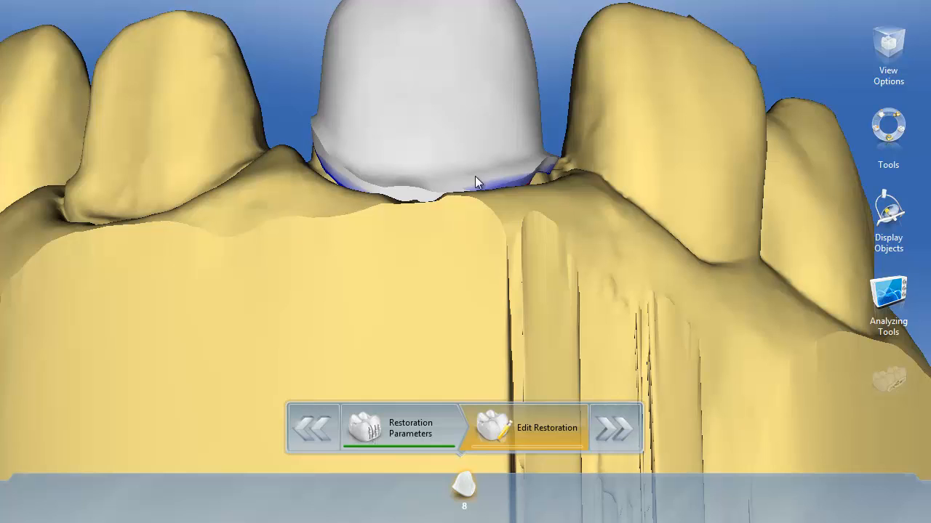
{"action": "left_click_drag", "start_coordinate": [488, 198], "coordinate": [487, 234]}
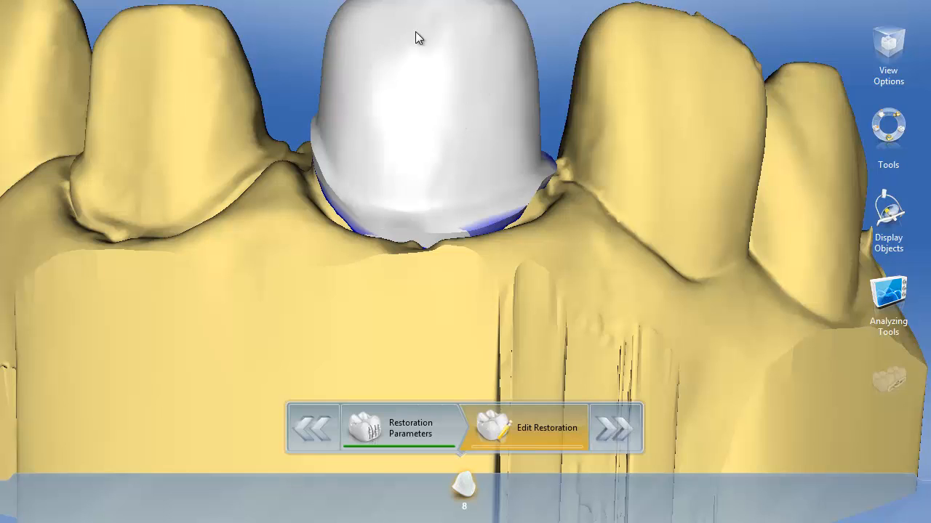
{"action": "middle_click_drag", "start_coordinate": [443, 246], "coordinate": [396, 206]}
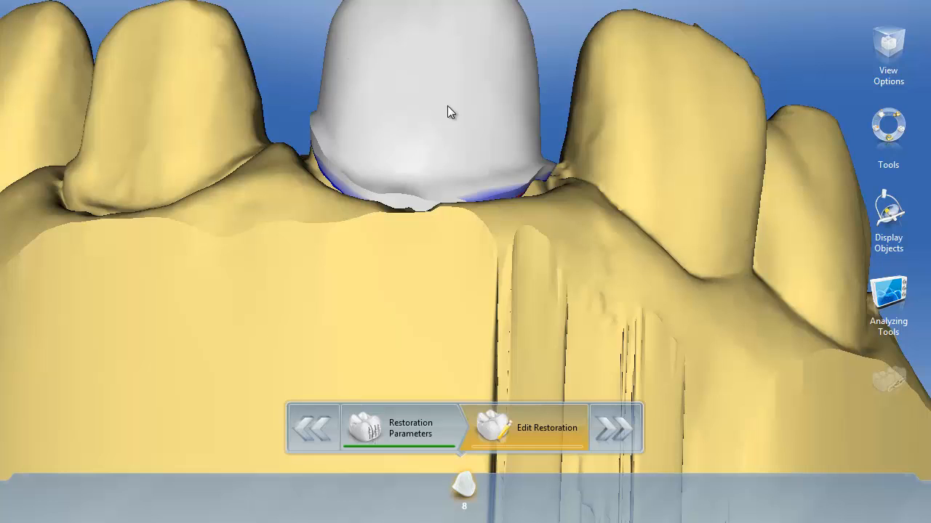
{"action": "right_click", "coordinate": [416, 194]}
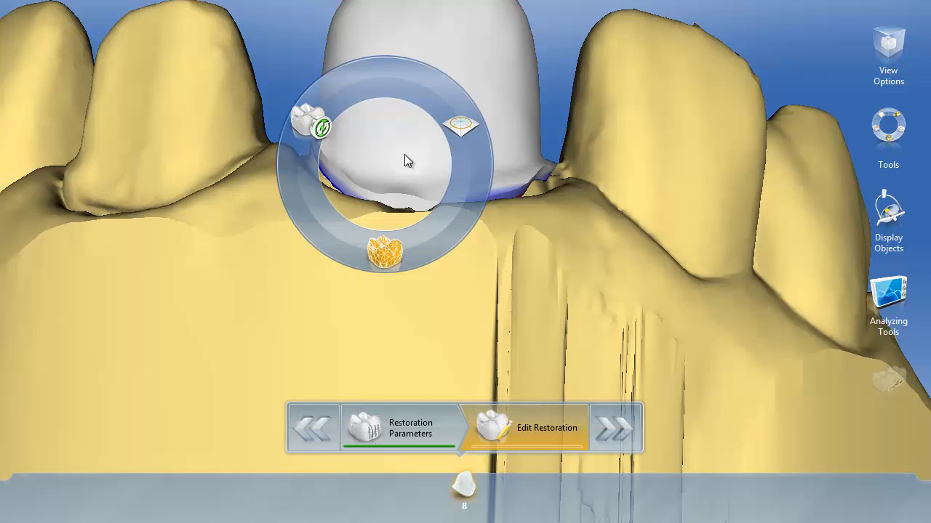
{"action": "left_click", "coordinate": [509, 160]}
{"action": "left_click_drag", "start_coordinate": [462, 242], "coordinate": [441, 314]}
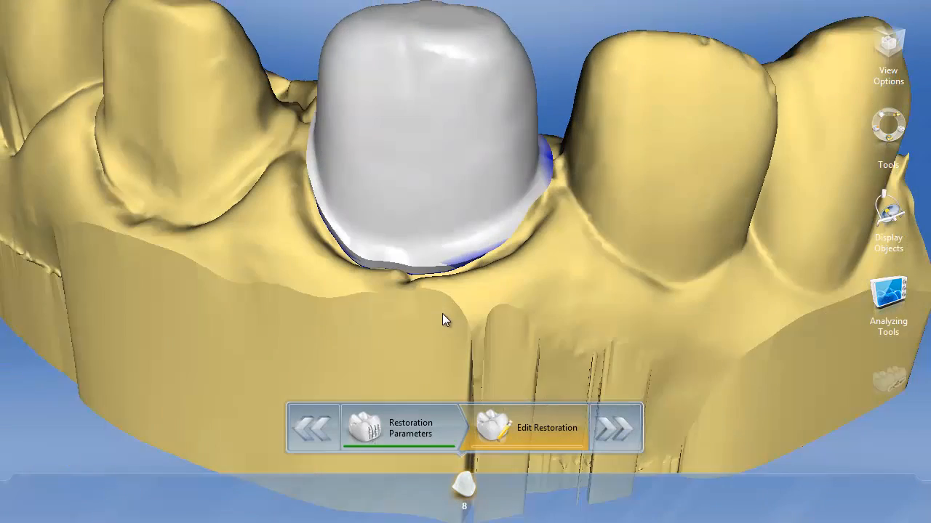
{"action": "scroll", "coordinate": [446, 254], "scroll_direction": "down", "scroll_amount": 5}
{"action": "left_click_drag", "start_coordinate": [405, 273], "coordinate": [414, 338]}
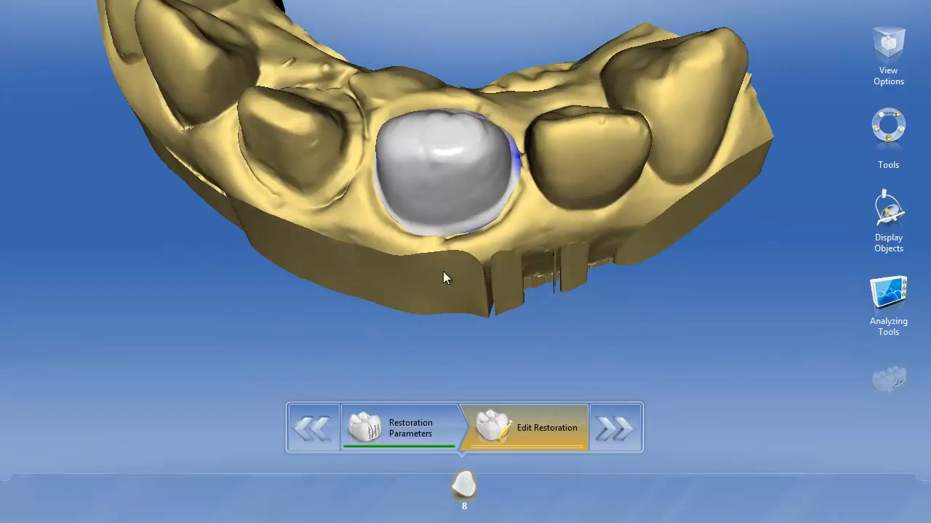
{"action": "left_click_drag", "start_coordinate": [443, 272], "coordinate": [485, 289]}
{"action": "right_click_drag", "start_coordinate": [485, 248], "coordinate": [471, 322]}
{"action": "left_click_drag", "start_coordinate": [472, 328], "coordinate": [449, 194]}
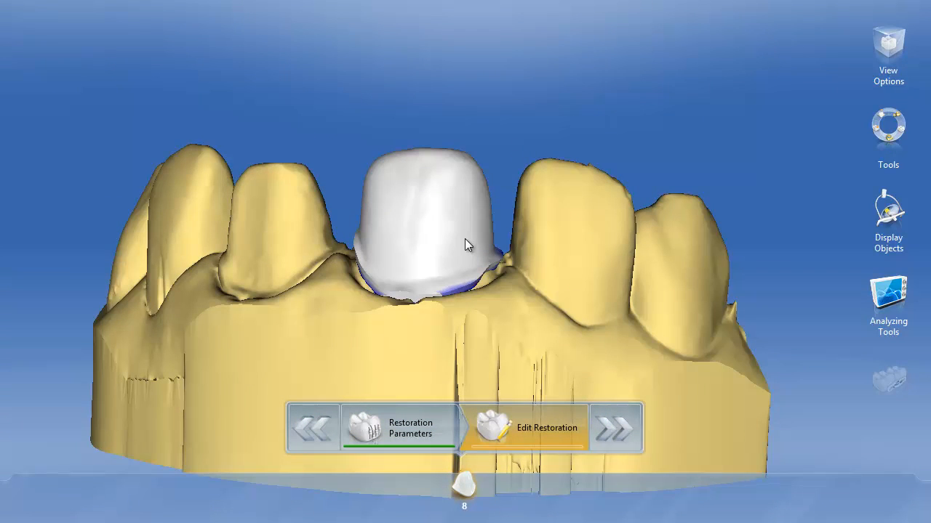